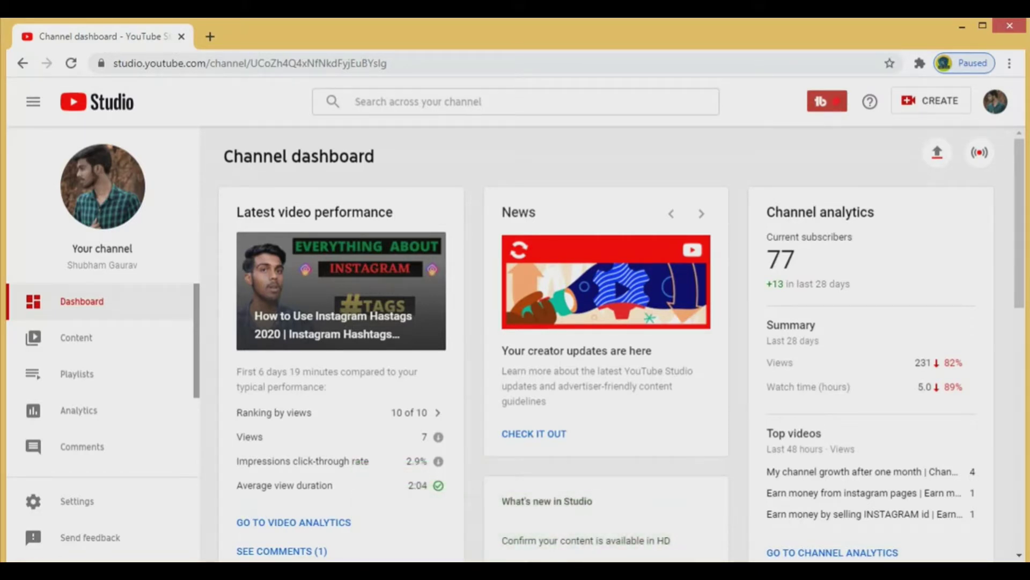
Go back to the YouTube home page and open the channel's YouTube Studio dashboard from the account options
{"action": "key", "text": "alt+Left"}
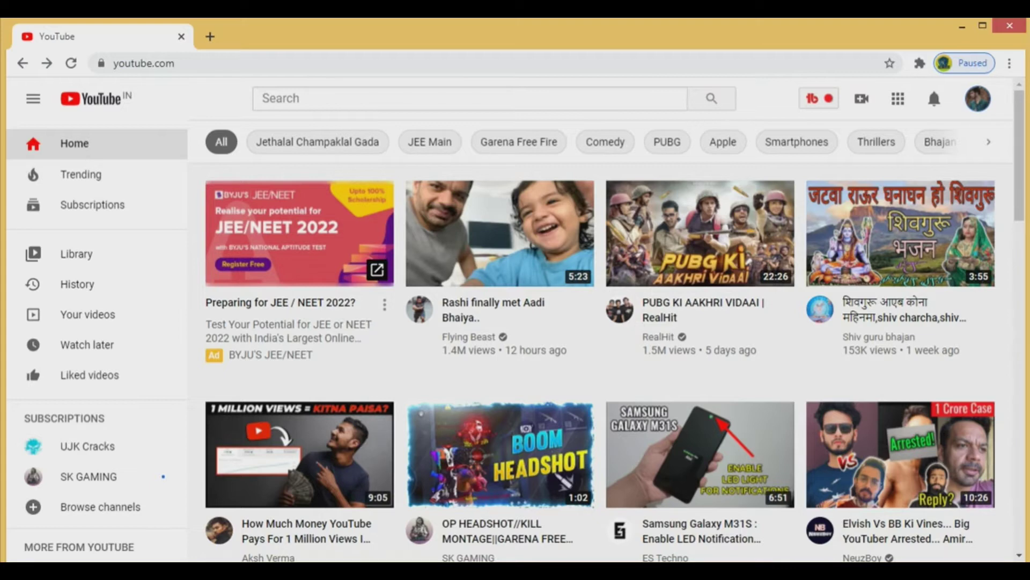
{"action": "left_click", "coordinate": [974, 107]}
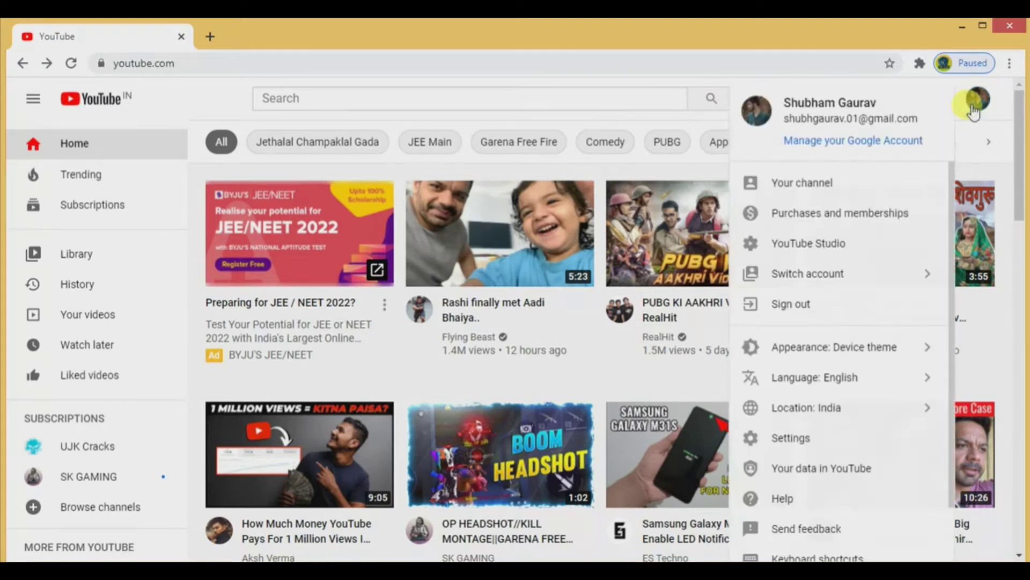
{"action": "left_click", "coordinate": [808, 243]}
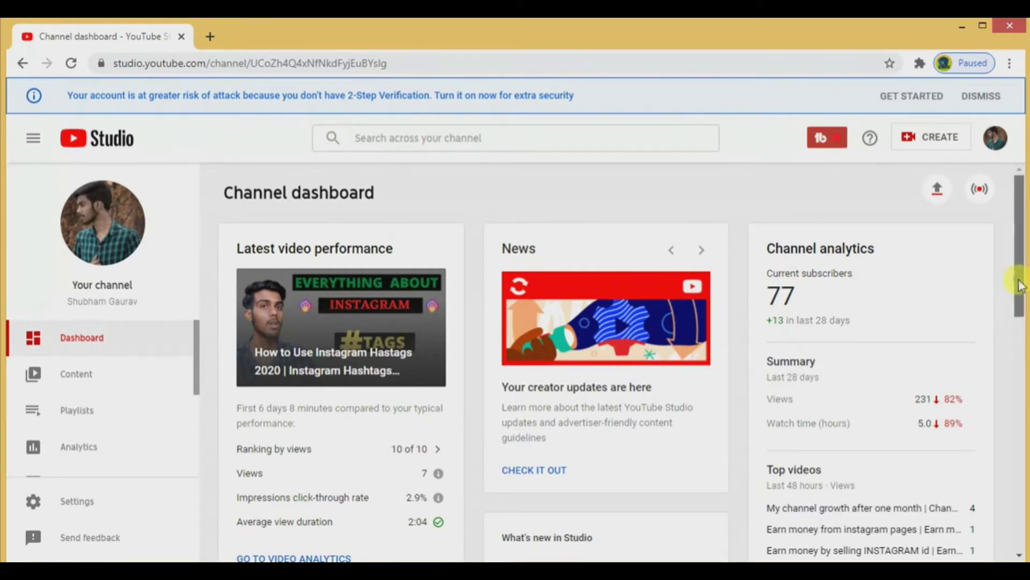
{"action": "mouse_move", "coordinate": [1014, 288]}
{"action": "left_mouse_down"}
{"action": "mouse_move", "coordinate": [1022, 340]}
{"action": "mouse_move", "coordinate": [1018, 274]}
{"action": "left_mouse_up"}
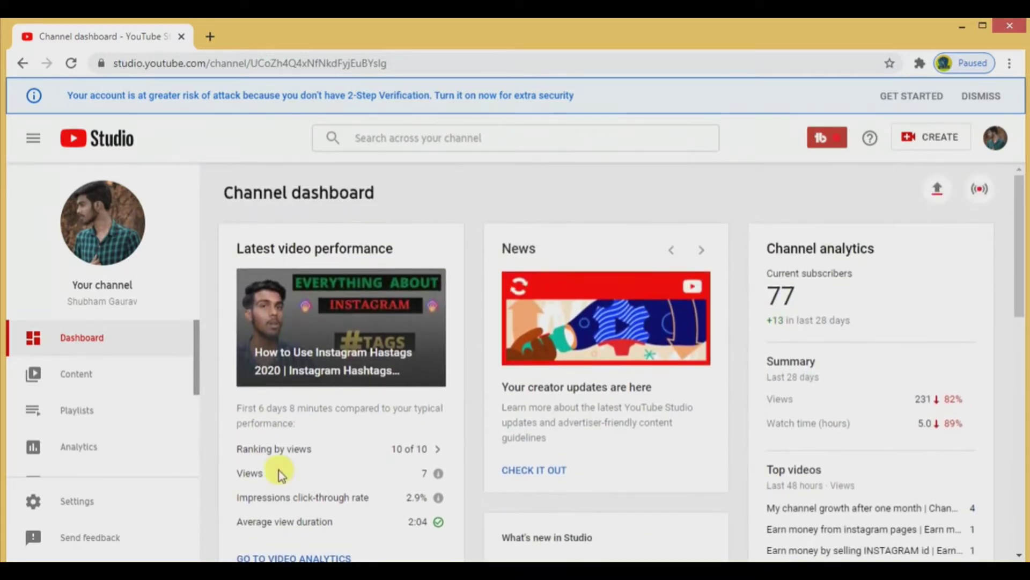
Open the channel analytics and dismiss the 2-Step Verification notice
{"action": "left_click", "coordinate": [61, 448]}
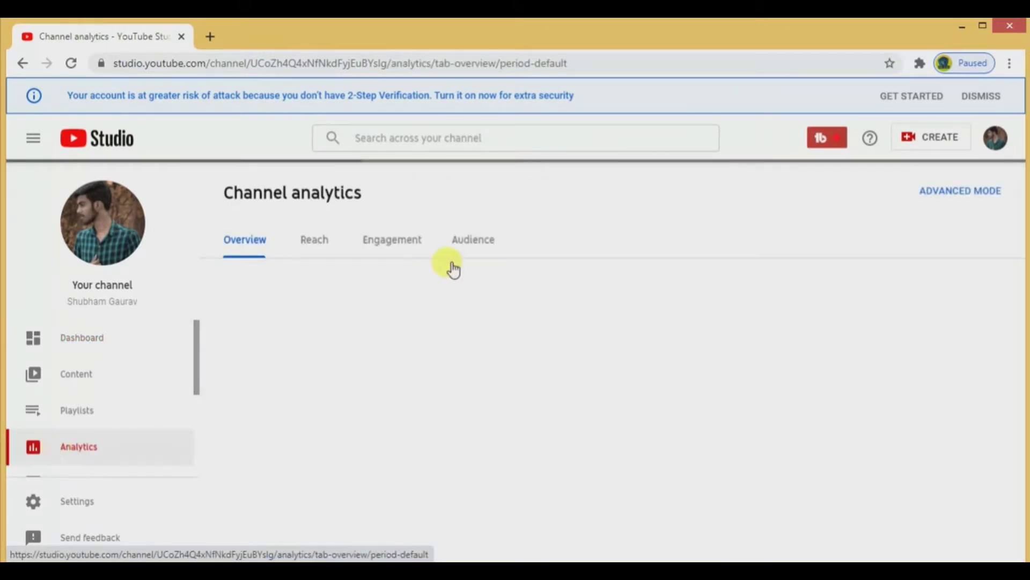
{"action": "left_click", "coordinate": [982, 95]}
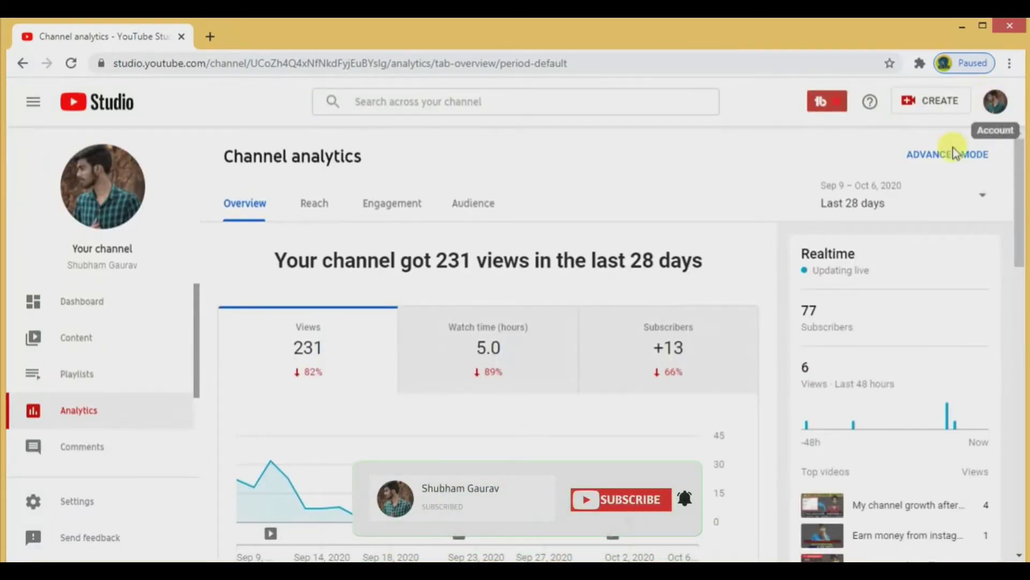
Set the analytics period to a custom range from Aug 1 to Sep 30, 2020
{"action": "left_click", "coordinate": [956, 213]}
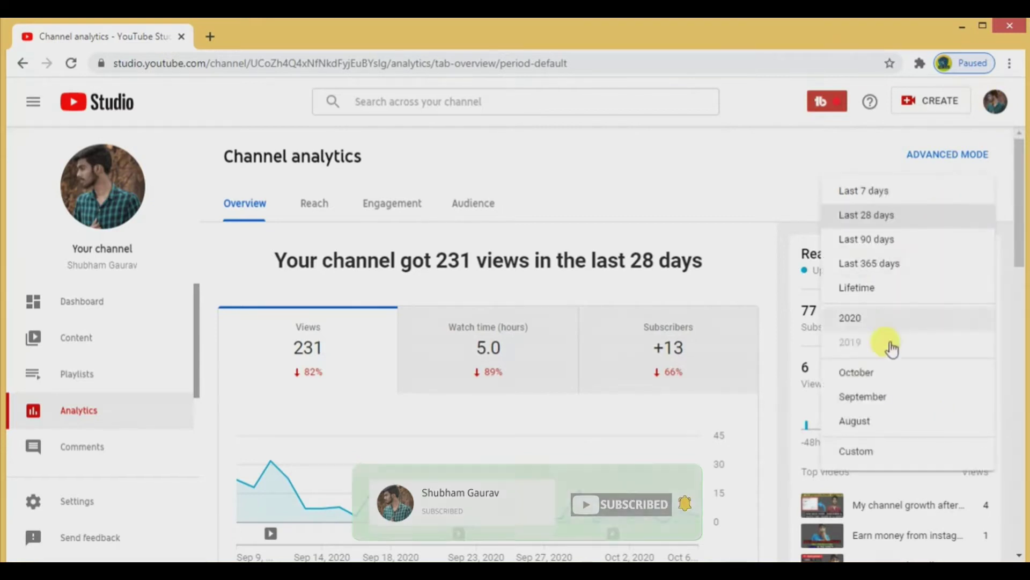
{"action": "left_click", "coordinate": [859, 458]}
{"action": "left_click", "coordinate": [974, 343]}
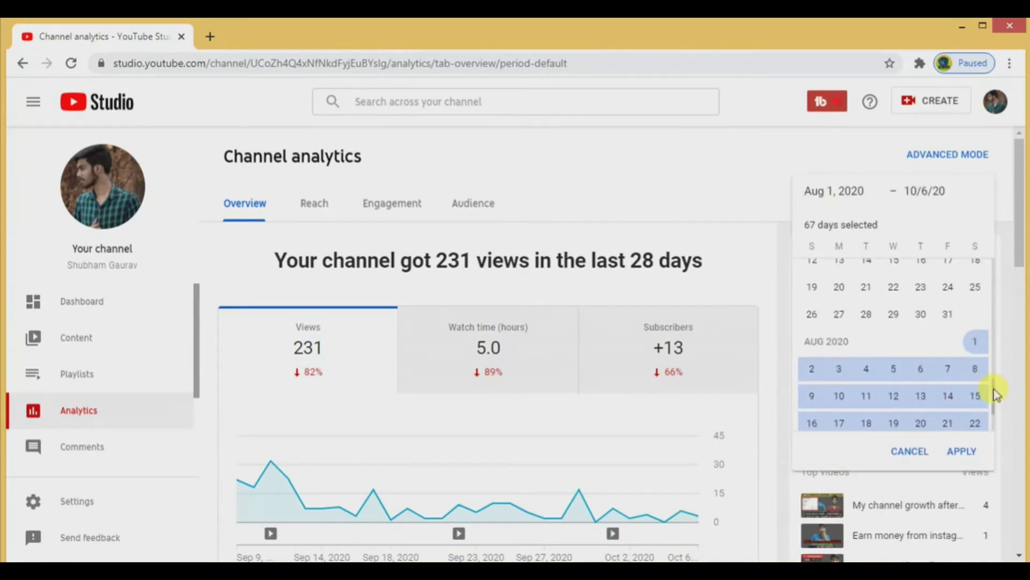
{"action": "scroll", "coordinate": [994, 395], "scroll_direction": "down", "scroll_amount": 5}
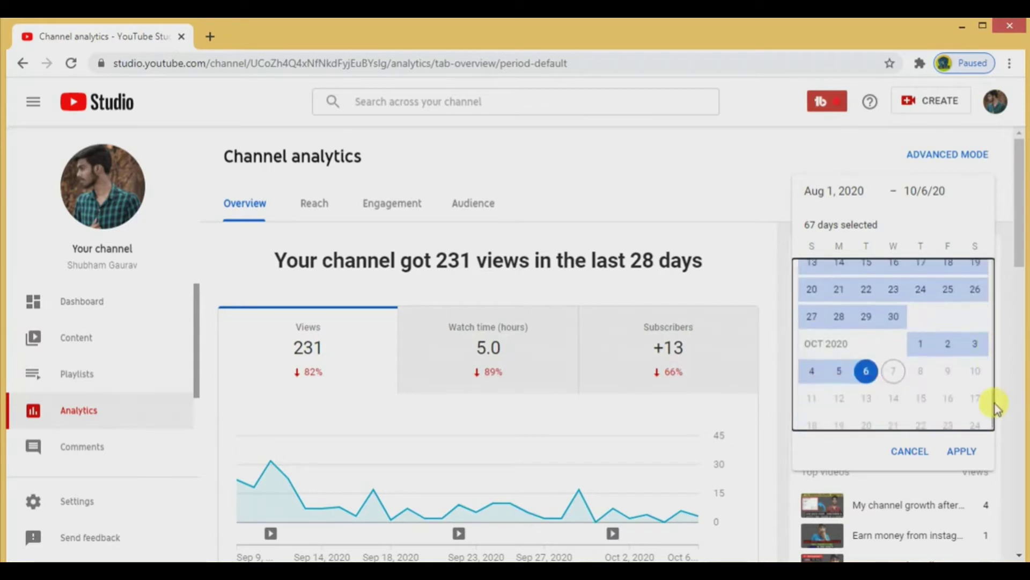
{"action": "left_click", "coordinate": [895, 321]}
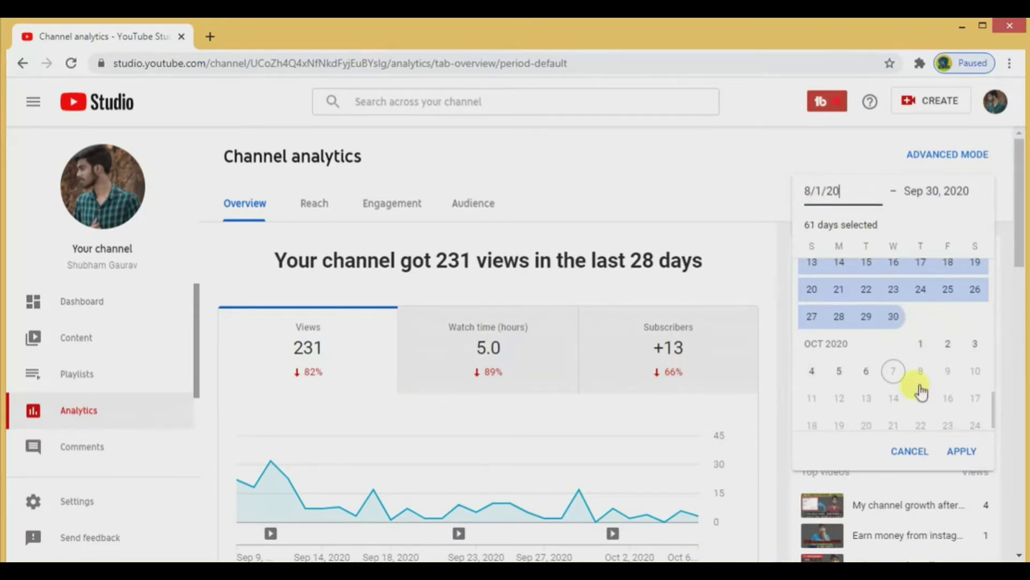
{"action": "left_click", "coordinate": [958, 454]}
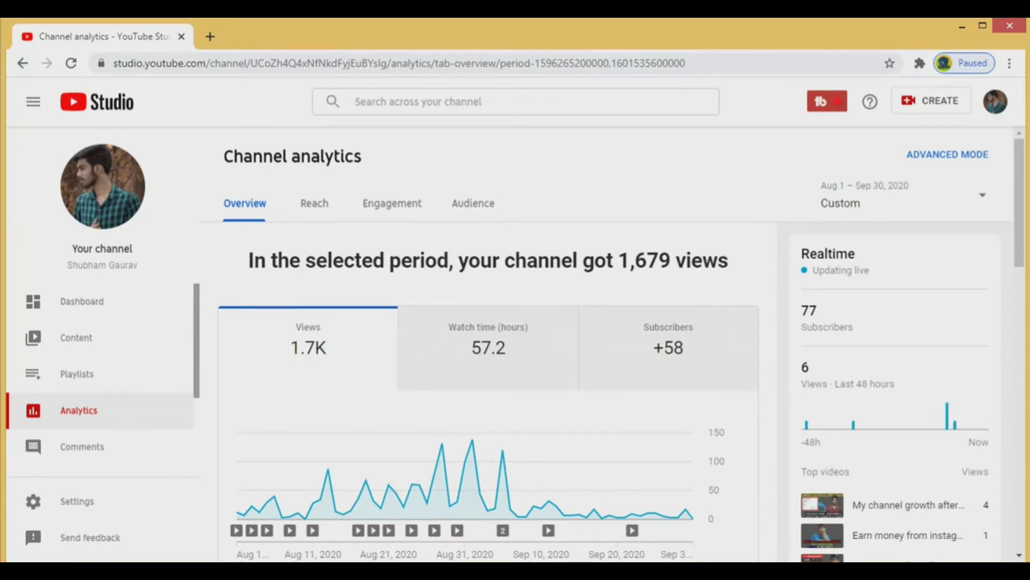
Review the views chart and top videos in the channel overview, and open the detailed report by video
{"action": "scroll", "coordinate": [1018, 184], "scroll_direction": "down", "scroll_amount": 5}
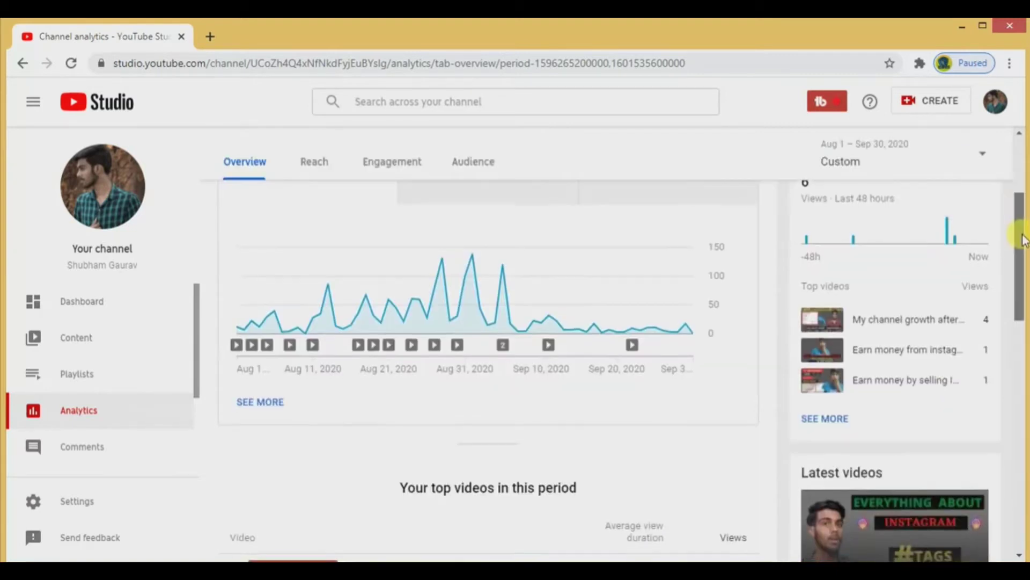
{"action": "scroll", "coordinate": [1024, 268], "scroll_direction": "down", "scroll_amount": 2}
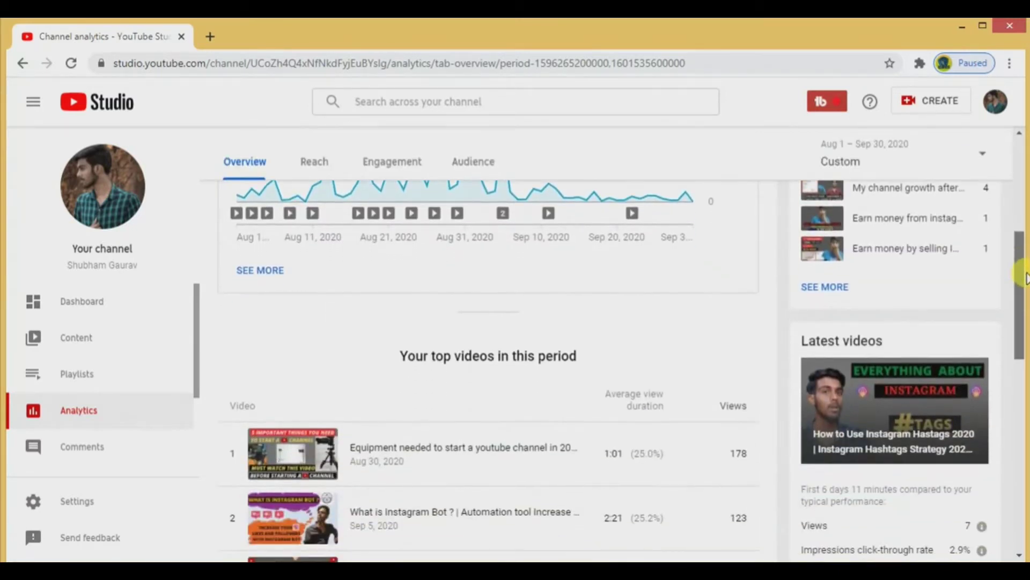
{"action": "left_click_drag", "start_coordinate": [1025, 290], "coordinate": [1026, 322]}
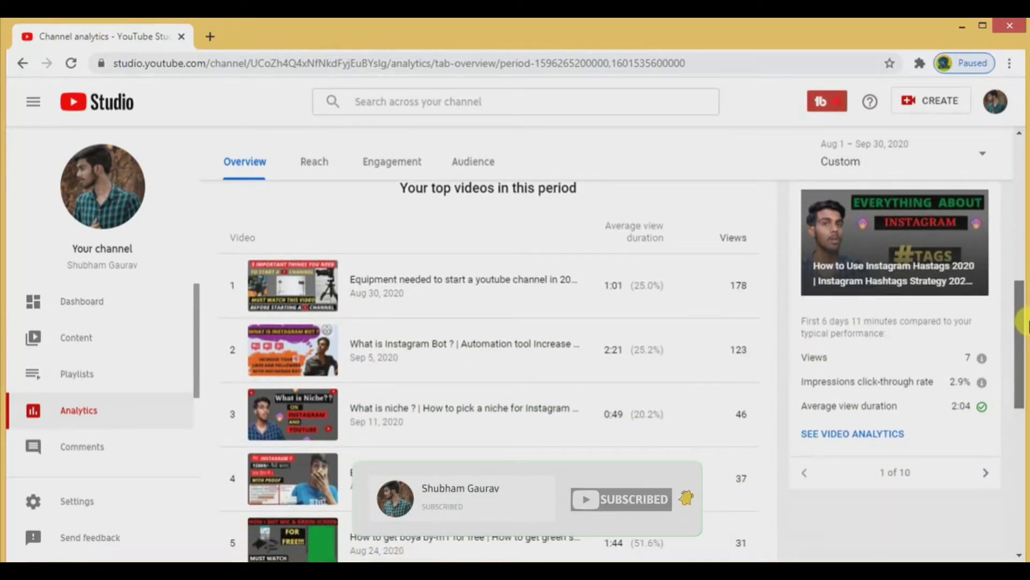
{"action": "left_click_drag", "start_coordinate": [1025, 322], "coordinate": [1023, 451]}
{"action": "left_click", "coordinate": [256, 451]}
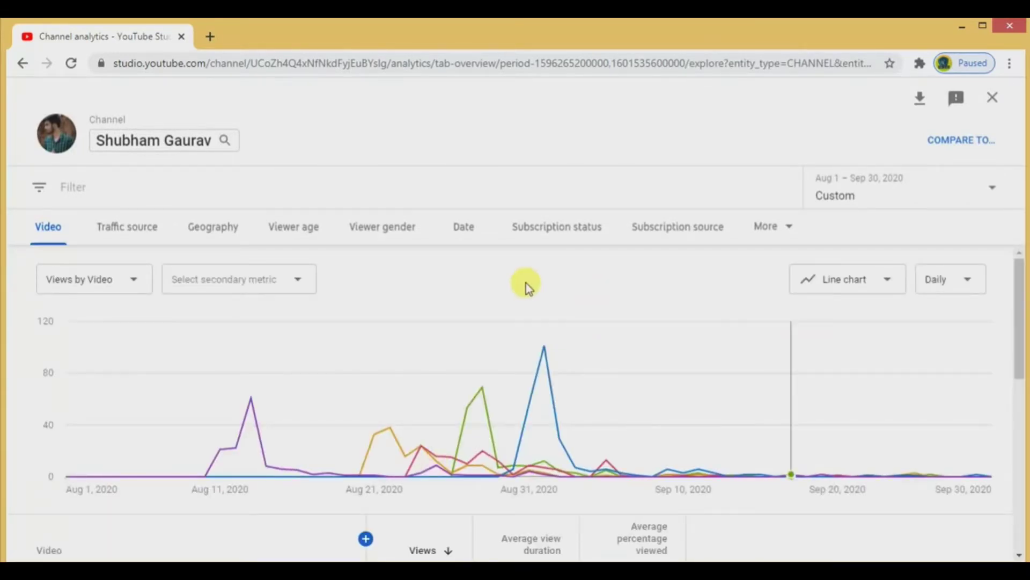
Examine the channel's views by traffic source and by geography in the detailed report
{"action": "left_click", "coordinate": [129, 228]}
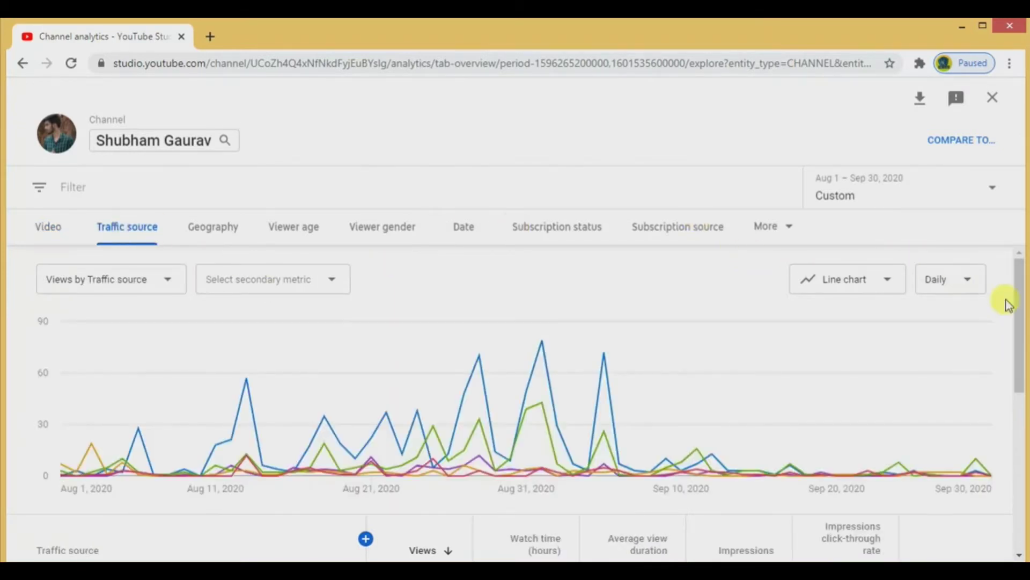
{"action": "left_click_drag", "start_coordinate": [1020, 311], "coordinate": [1021, 409]}
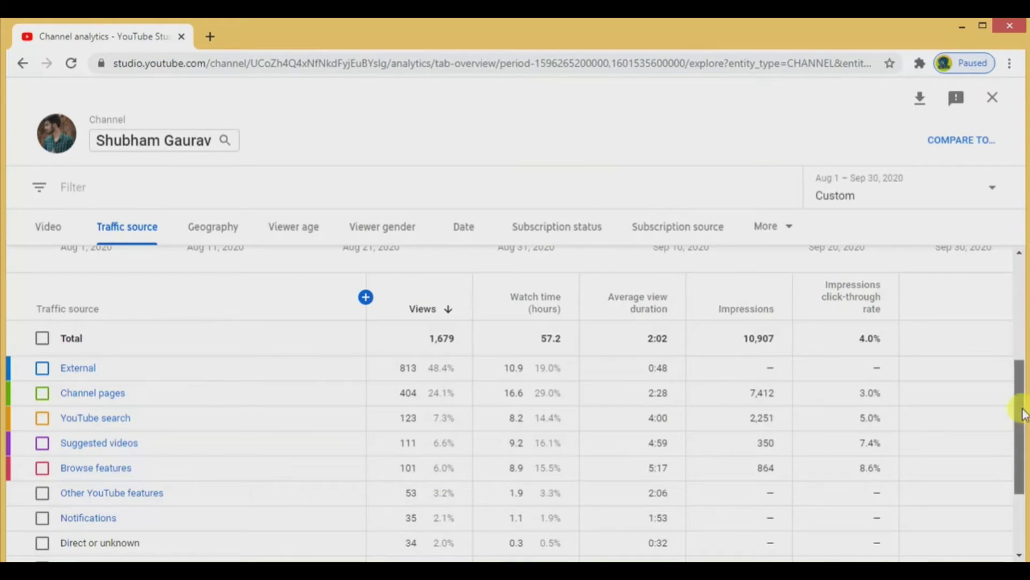
{"action": "left_click_drag", "start_coordinate": [1024, 414], "coordinate": [1024, 436]}
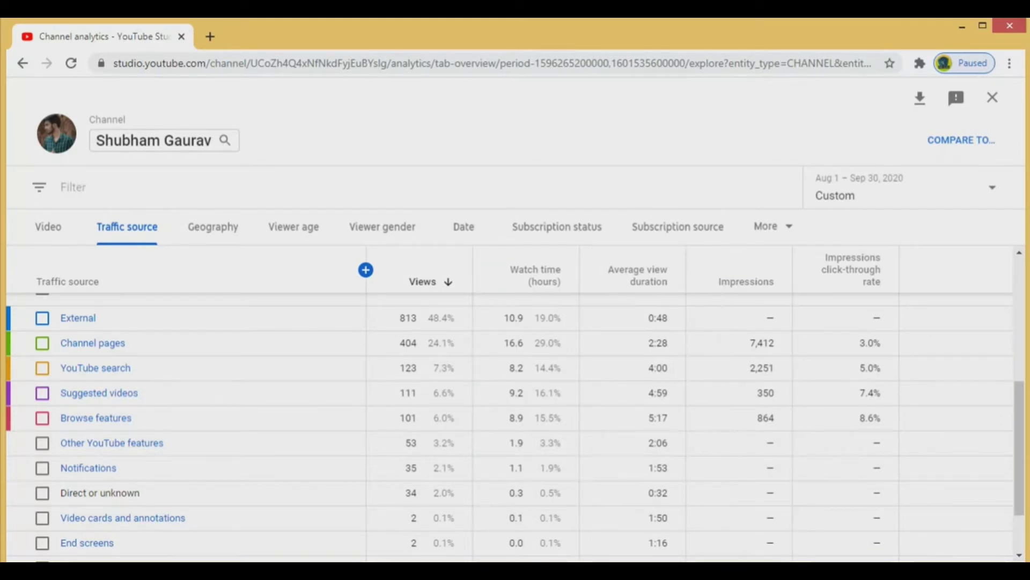
{"action": "left_click", "coordinate": [224, 236]}
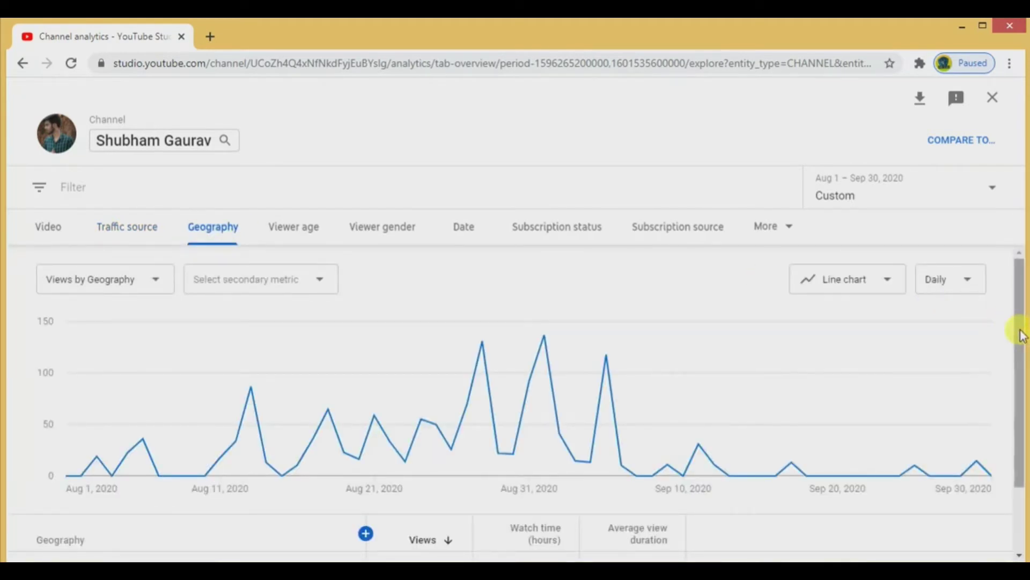
{"action": "left_click_drag", "start_coordinate": [1021, 338], "coordinate": [1024, 400]}
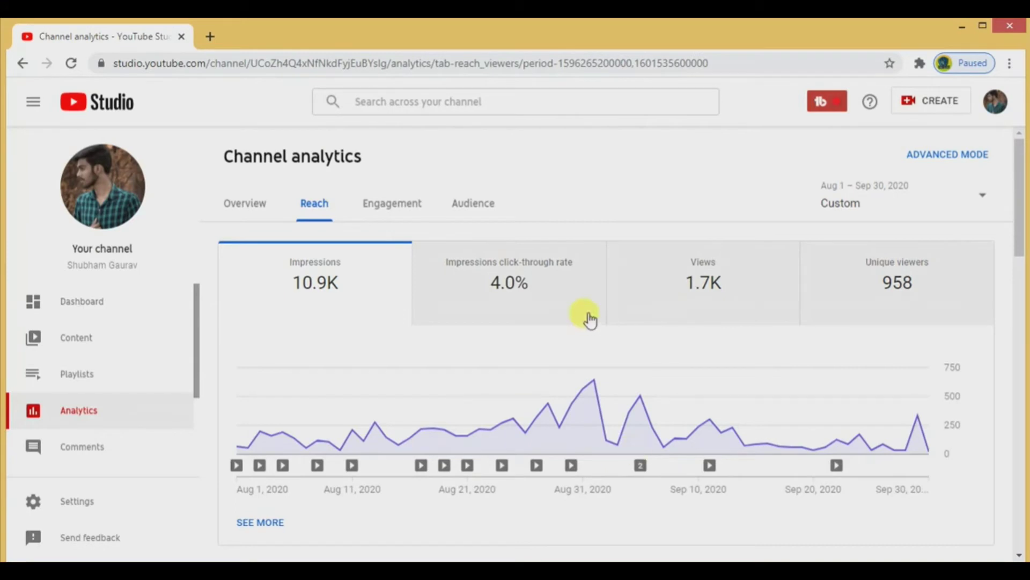
Review the Engagement report with its top videos and end screen data, and the Audience report for the selected period
{"action": "left_click", "coordinate": [389, 209]}
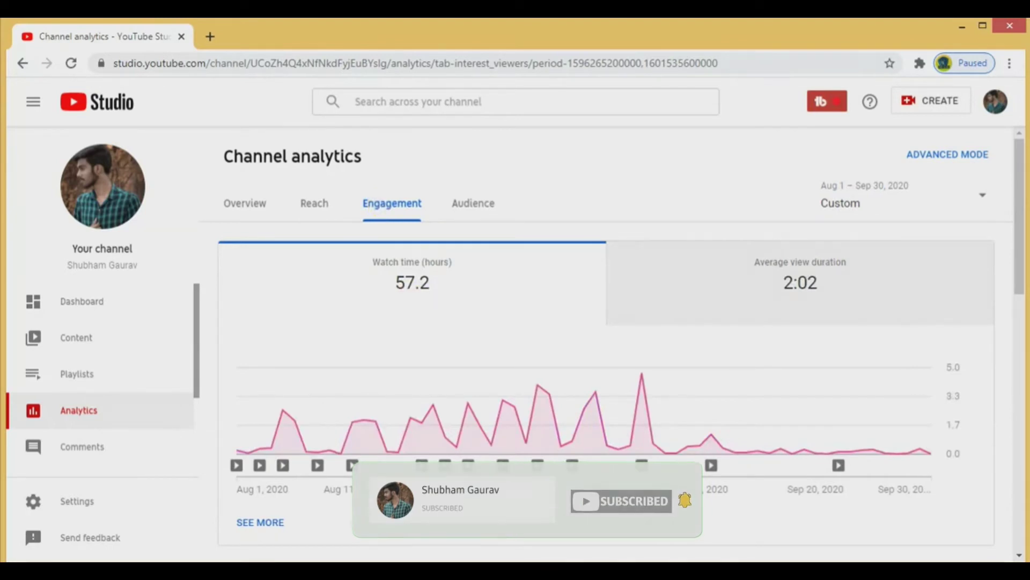
{"action": "scroll", "coordinate": [1022, 338], "scroll_direction": "down", "scroll_amount": 5}
{"action": "left_click_drag", "start_coordinate": [1024, 343], "coordinate": [1026, 373]}
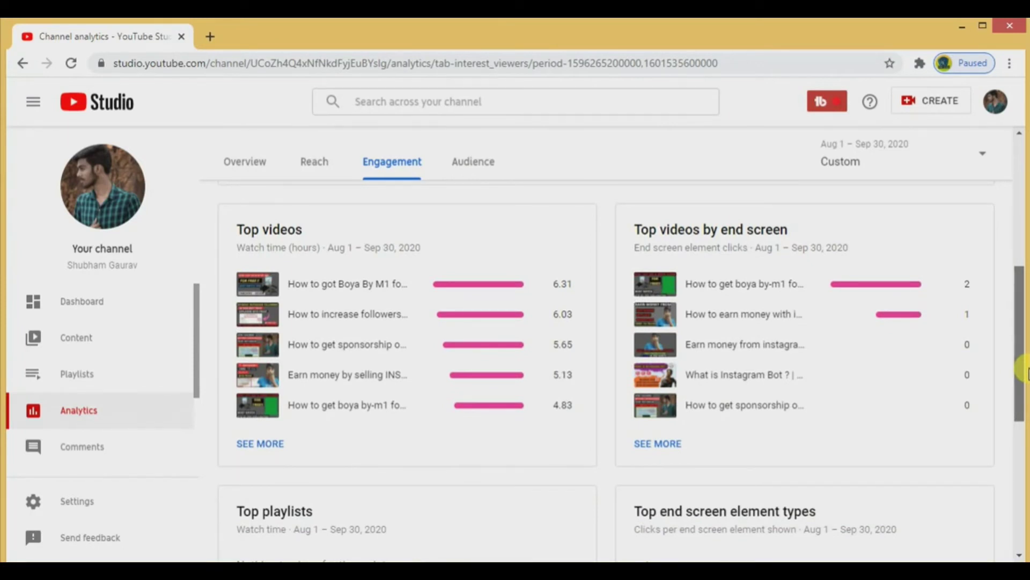
{"action": "left_click_drag", "start_coordinate": [1026, 373], "coordinate": [1027, 445]}
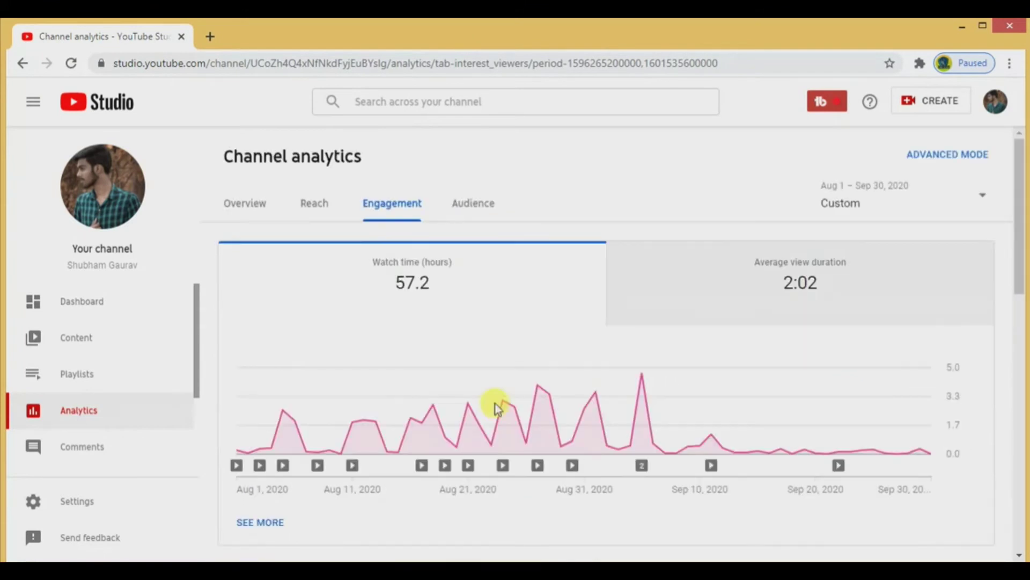
{"action": "left_click", "coordinate": [472, 205]}
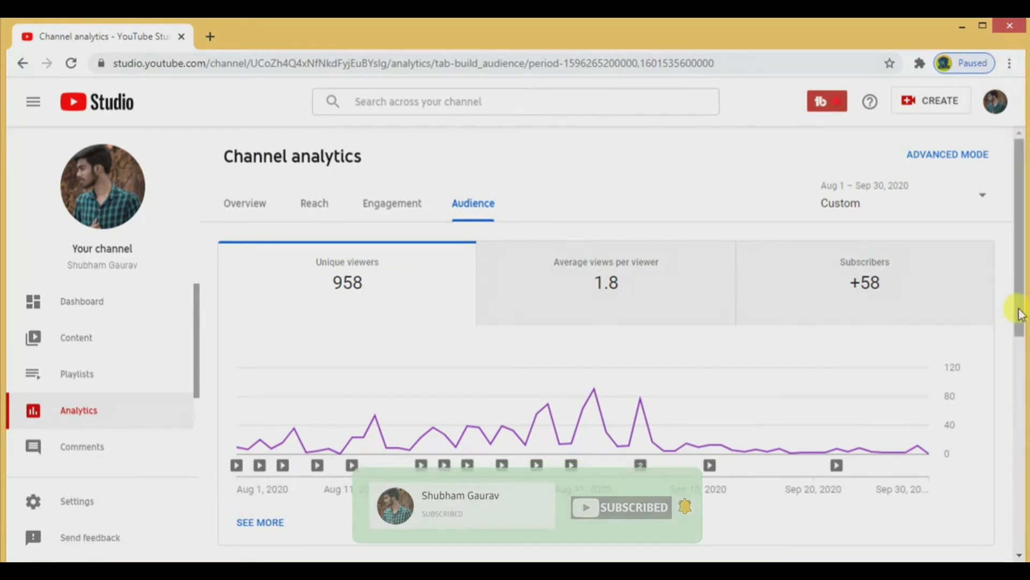
{"action": "left_click_drag", "start_coordinate": [1021, 317], "coordinate": [1023, 523]}
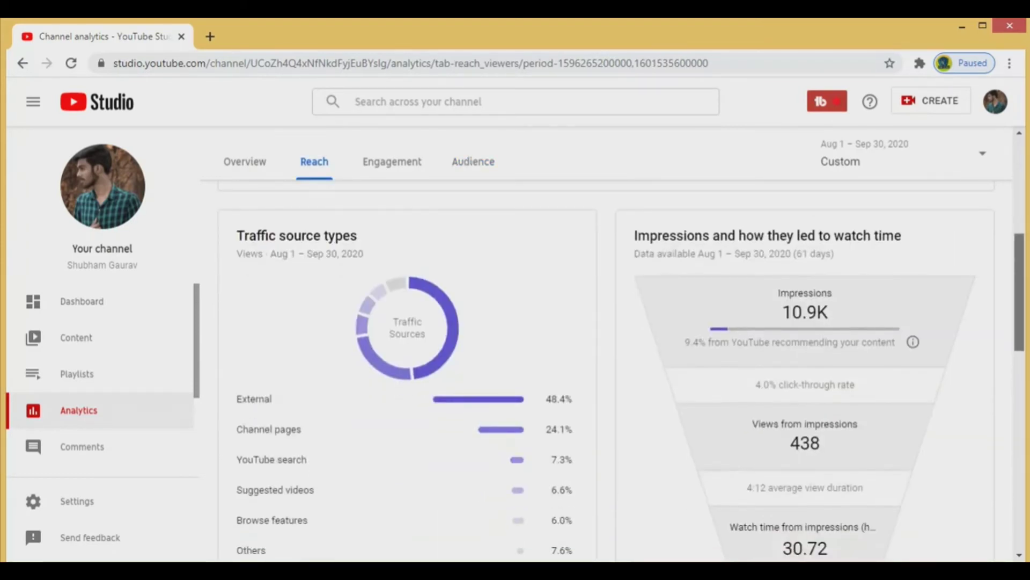
Examine the Reach report's traffic source types, impressions funnel, external sources, YouTube search terms and suggested videos
{"action": "scroll", "coordinate": [667, 372], "scroll_direction": "down", "scroll_amount": 1}
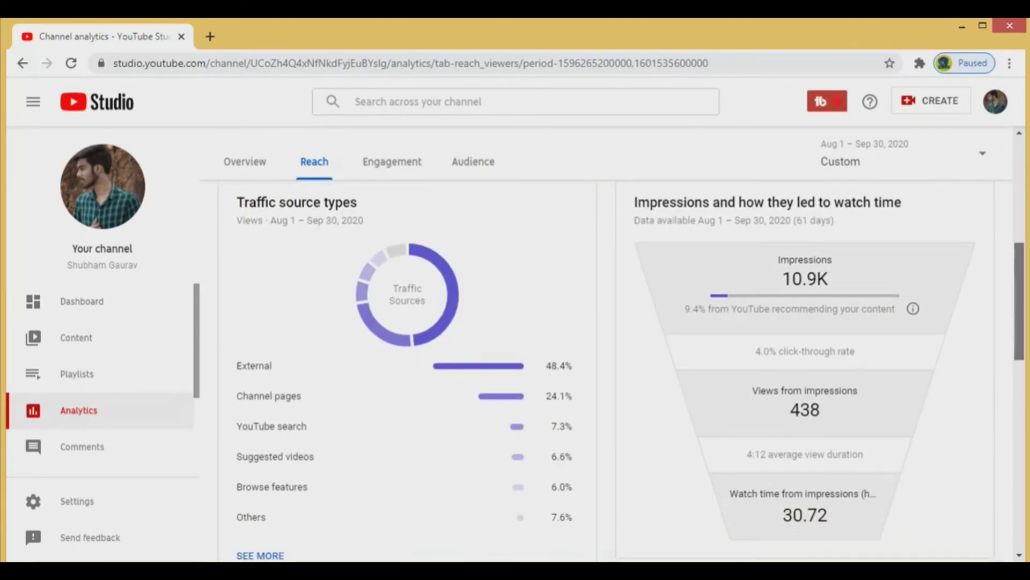
{"action": "scroll", "coordinate": [631, 374], "scroll_direction": "down", "scroll_amount": 3}
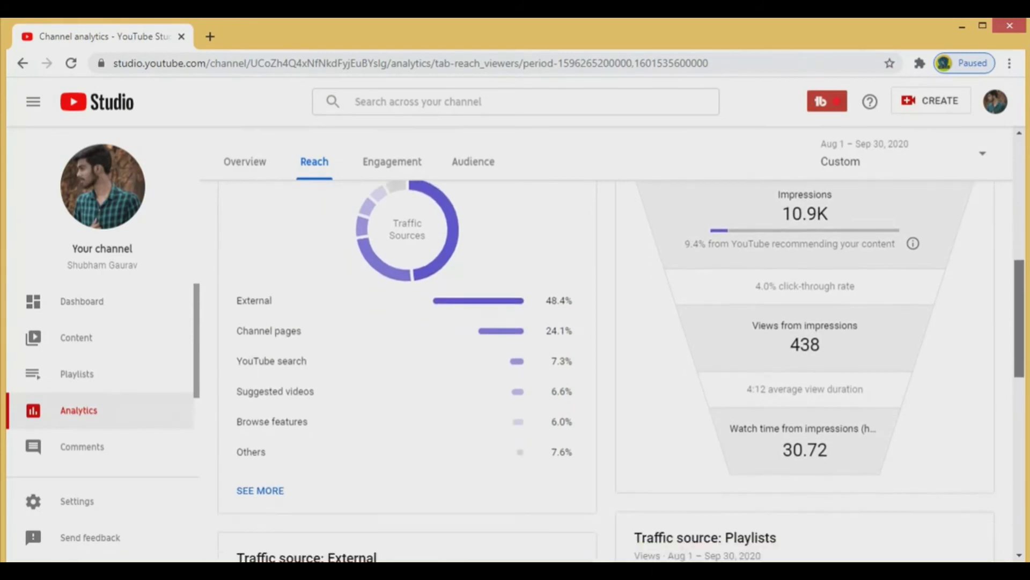
{"action": "scroll", "coordinate": [631, 374], "scroll_direction": "down", "scroll_amount": 3}
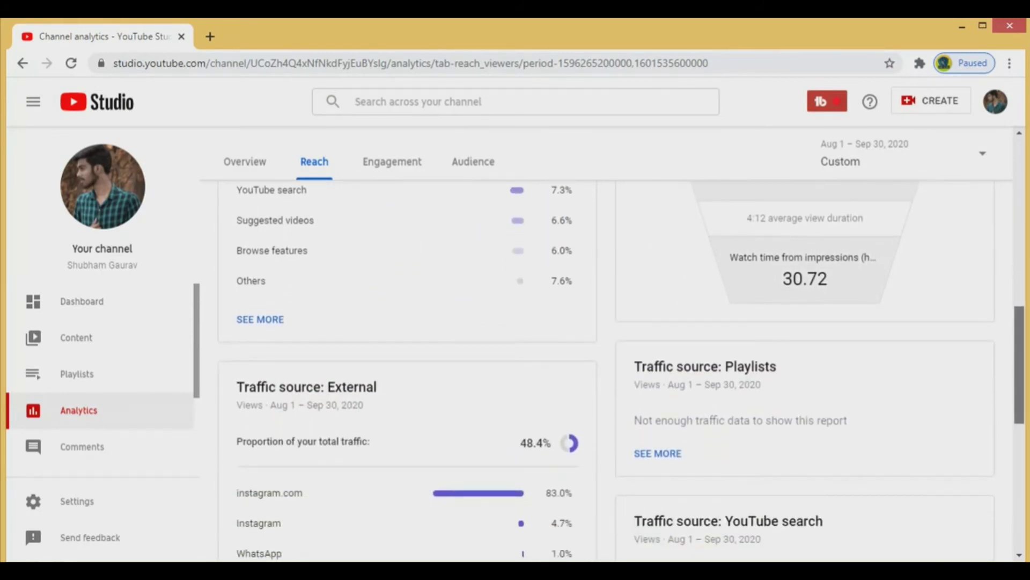
{"action": "scroll", "coordinate": [631, 374], "scroll_direction": "down", "scroll_amount": 1}
{"action": "scroll", "coordinate": [632, 374], "scroll_direction": "down", "scroll_amount": 2}
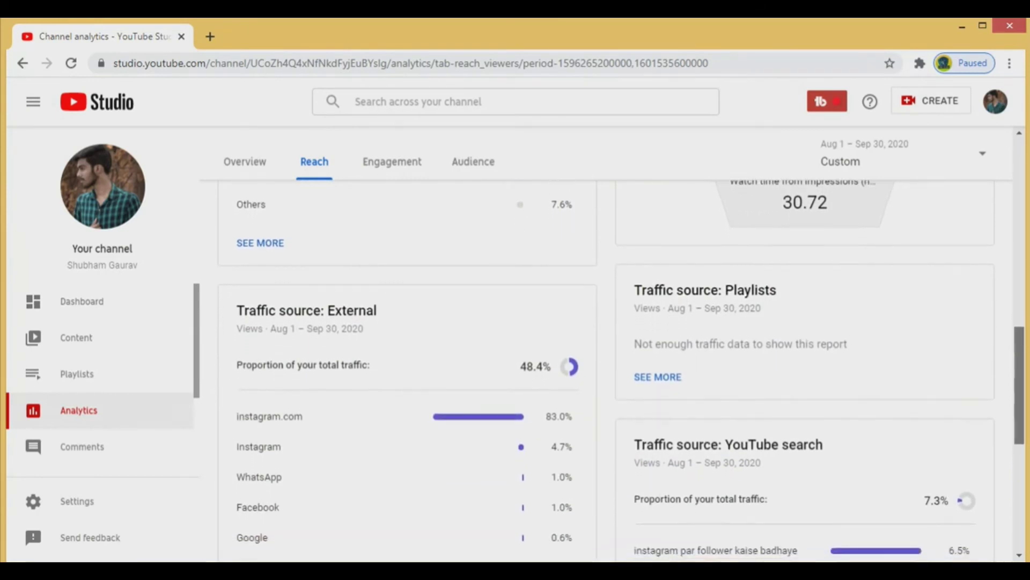
{"action": "scroll", "coordinate": [631, 374], "scroll_direction": "down", "scroll_amount": 3}
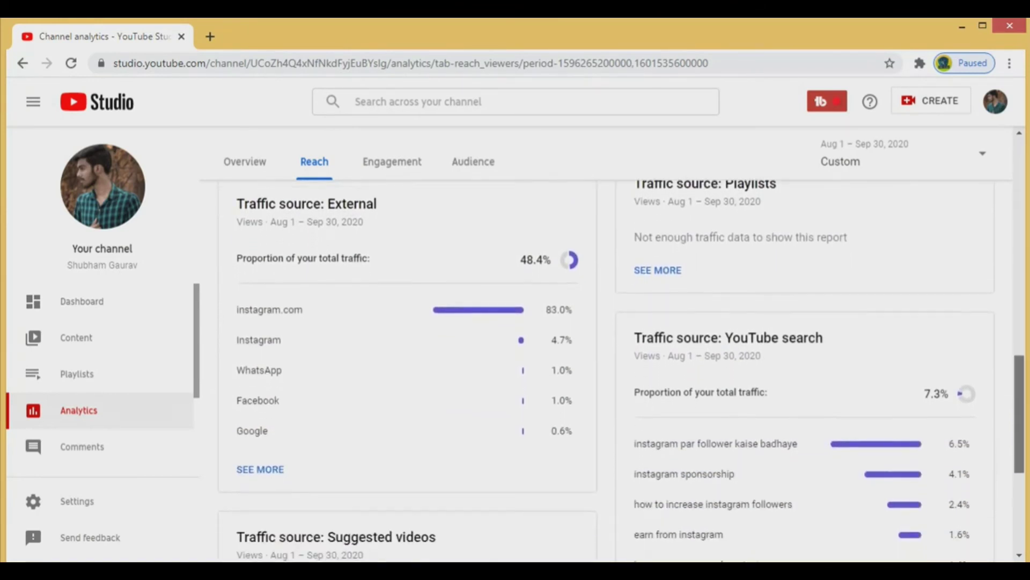
{"action": "scroll", "coordinate": [631, 375], "scroll_direction": "down", "scroll_amount": 1}
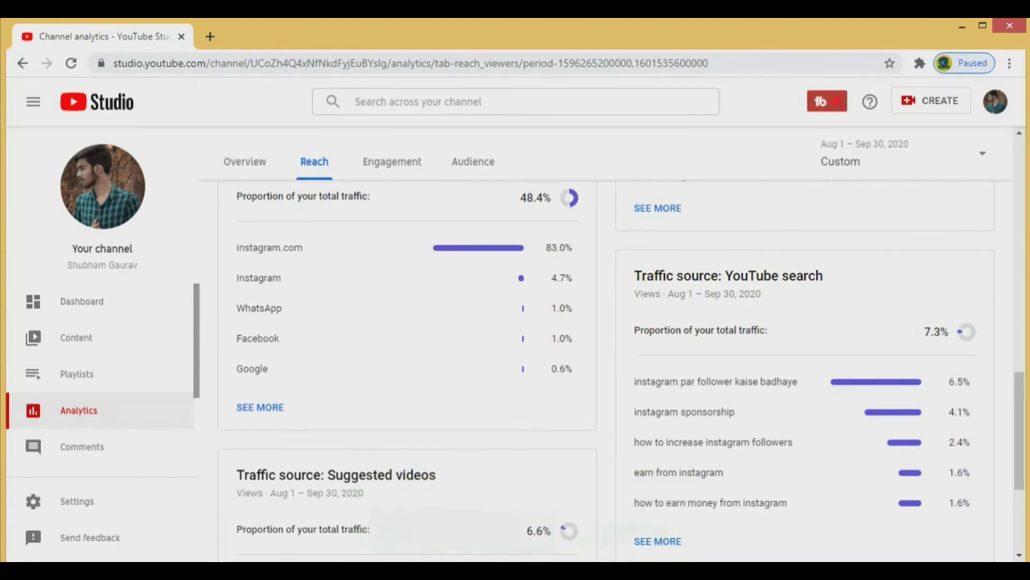
{"action": "left_click_drag", "start_coordinate": [1021, 444], "coordinate": [1020, 515]}
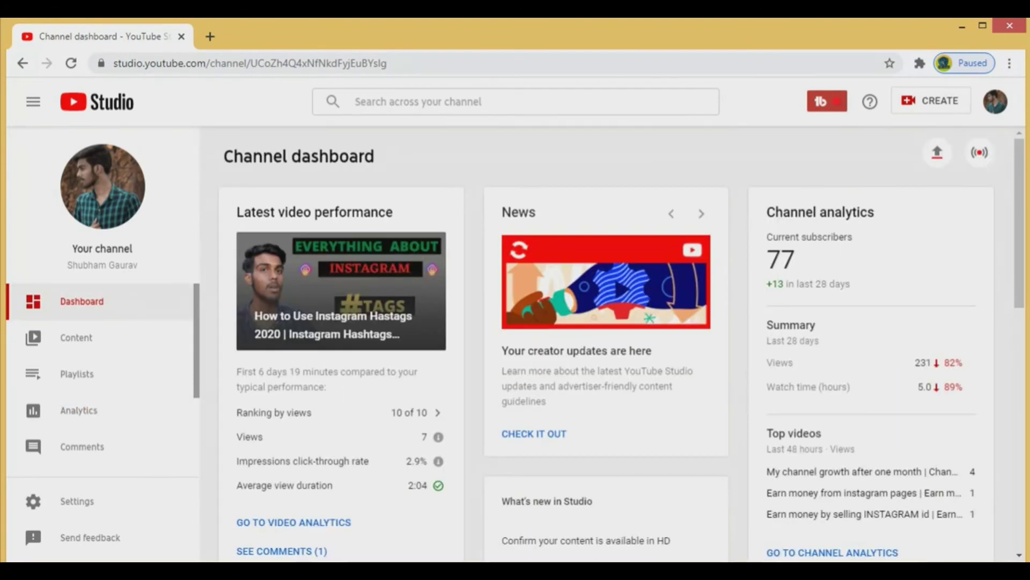